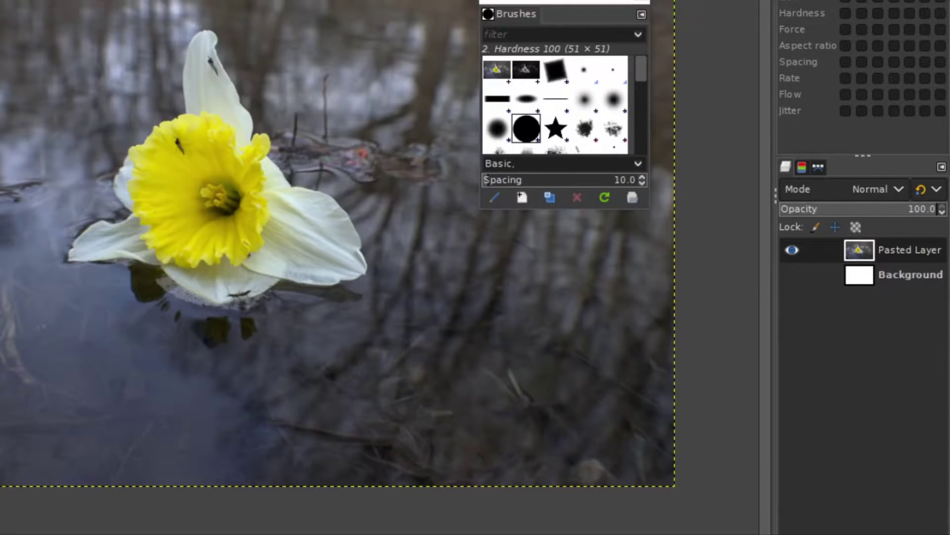
- Duplicate the daffodil layer, delete the white Background layer, and select the top layer
key(shift+ctrl+d)
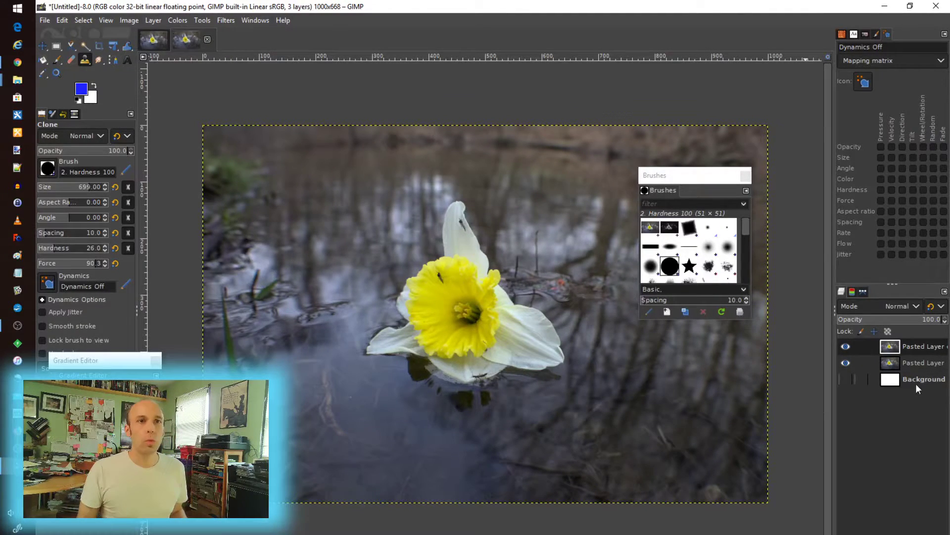
click(916, 381)
key(Delete)
click(922, 349)
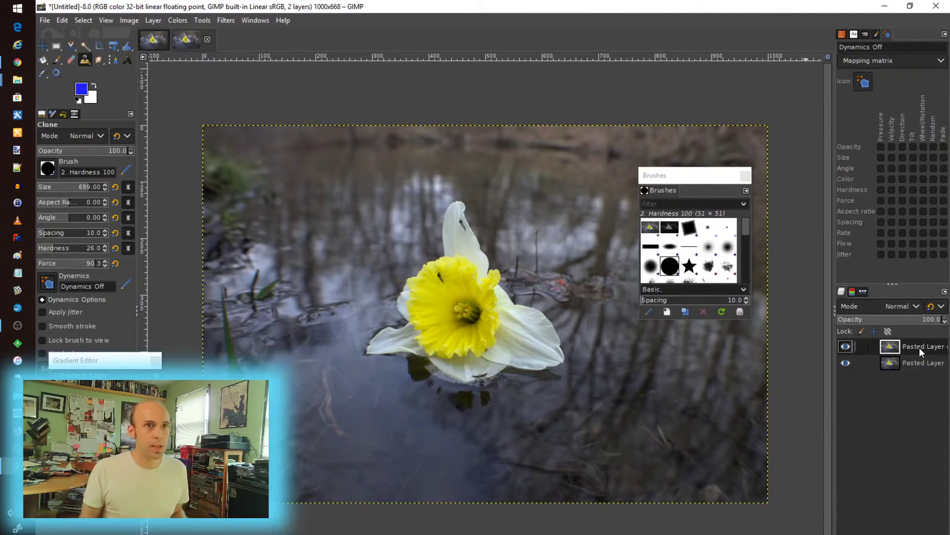
- Launch the G'MIC-Qt filter collection from the Filters menu
click(201, 20)
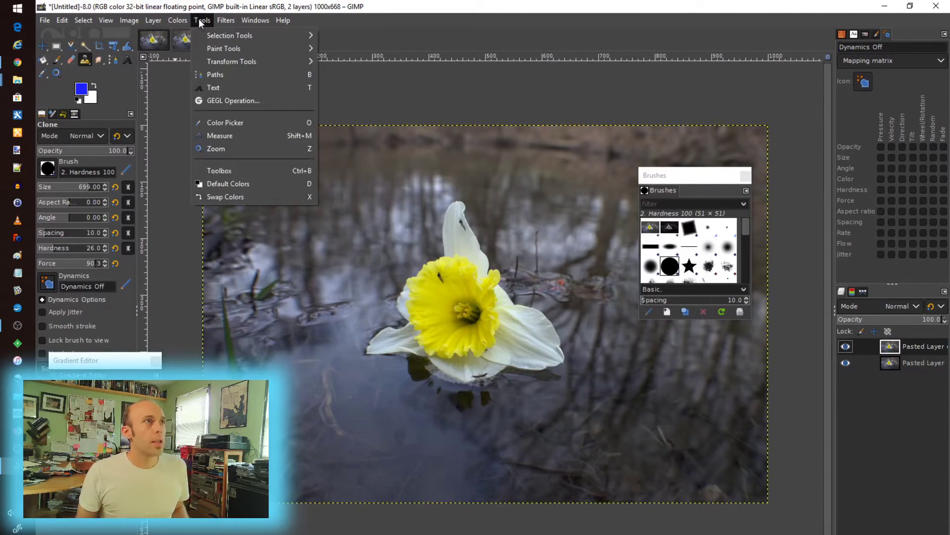
mouse_move(219, 21)
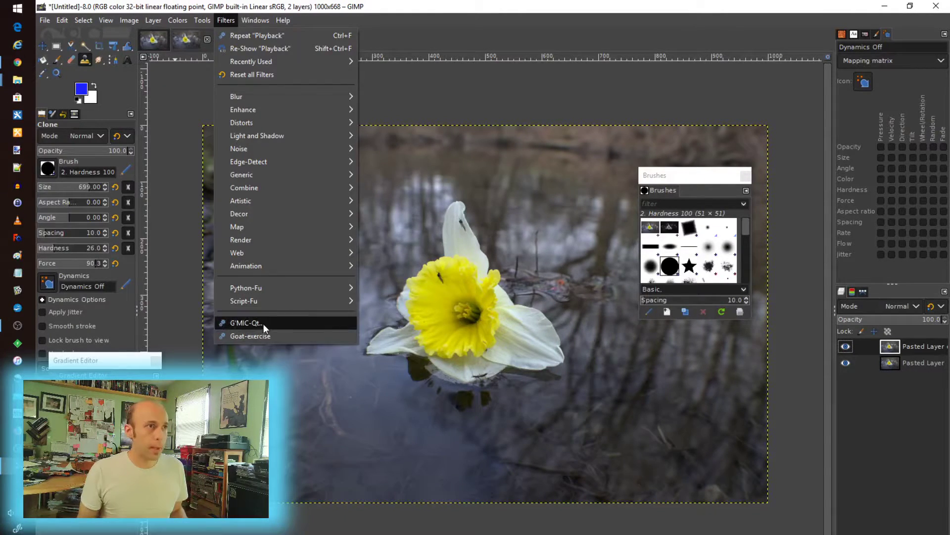
click(263, 323)
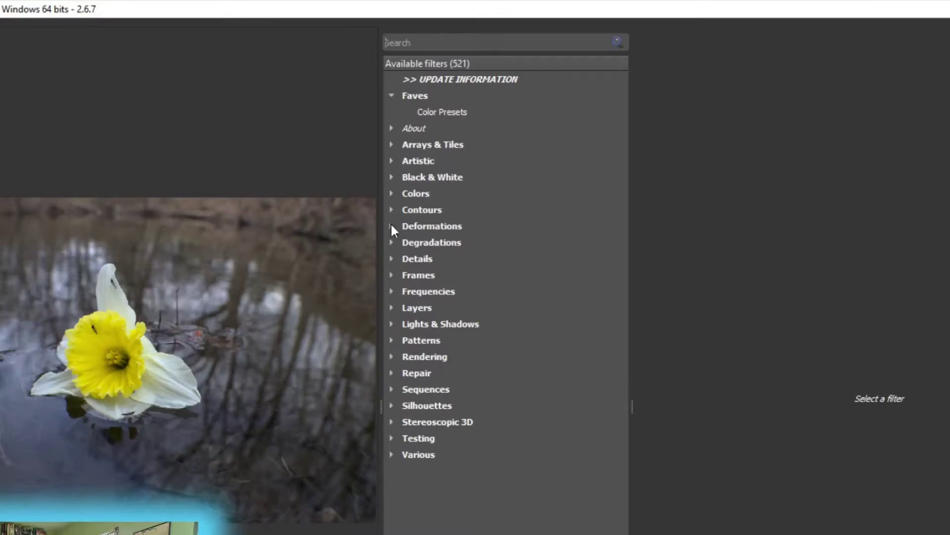
- Expand the Deformations category and select the Morph [Interactive] filter
click(408, 164)
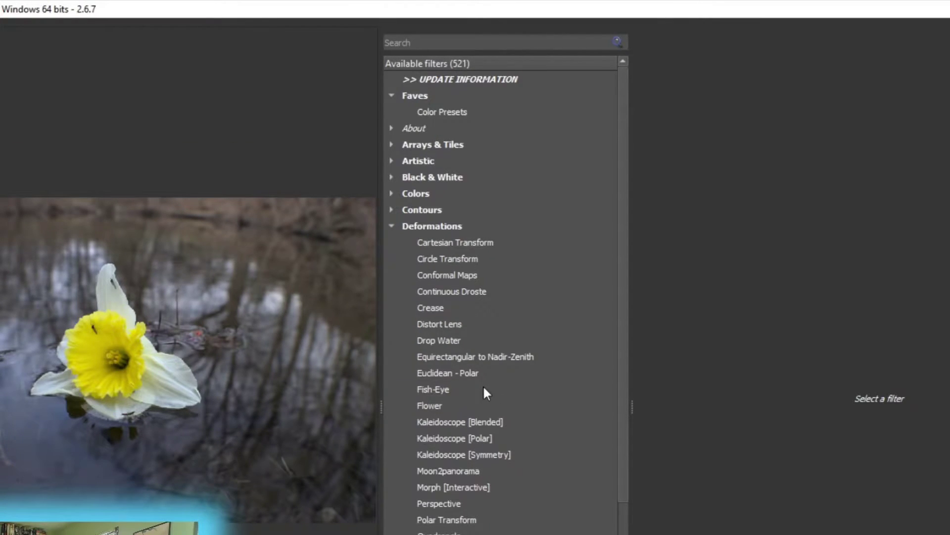
scroll(565, 484, down, 2)
scroll(565, 484, up, 2)
click(467, 488)
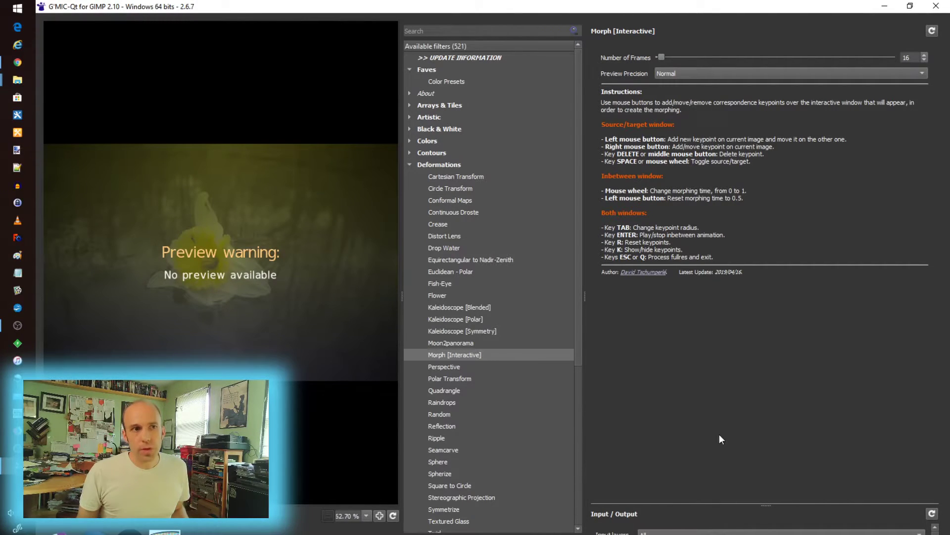
- Set Input layers to All and keep Output mode on New layer(s)
click(669, 532)
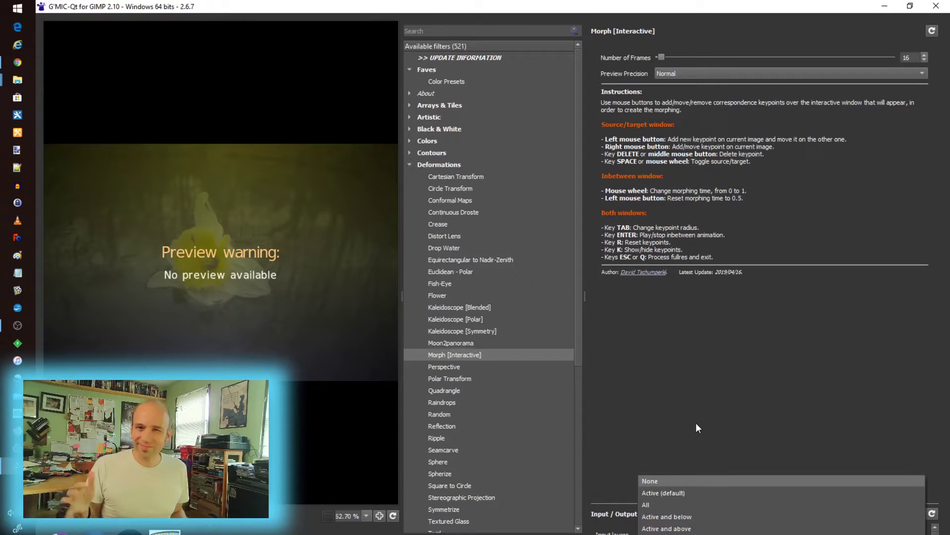
click(669, 505)
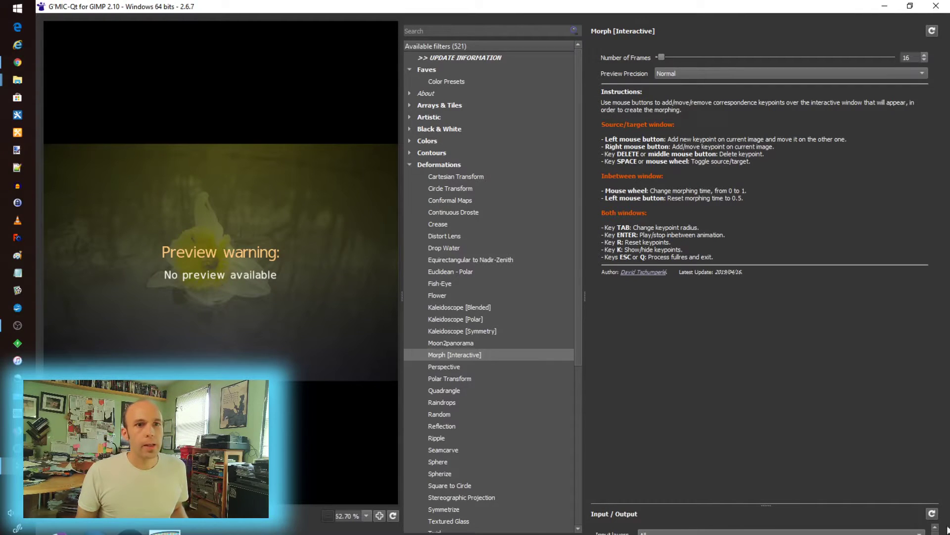
scroll(782, 530, down, 2)
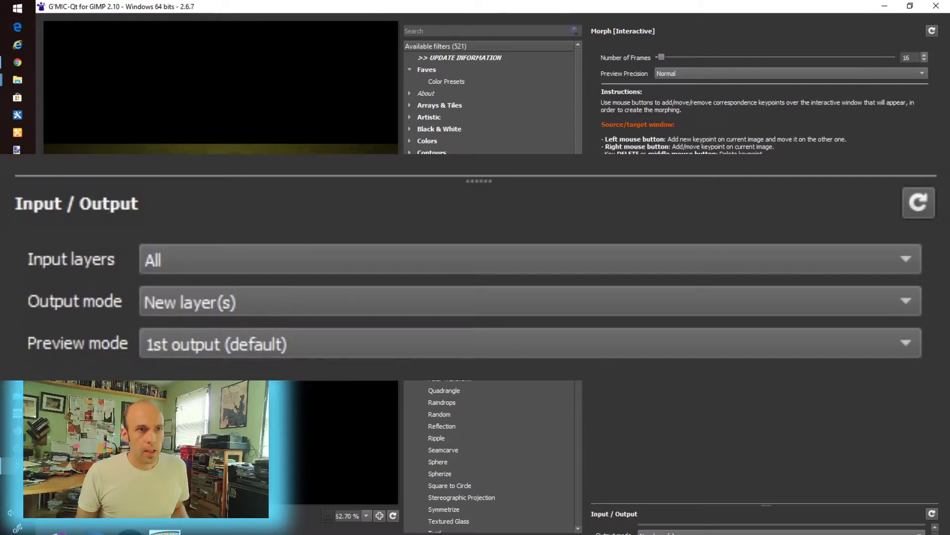
click(782, 532)
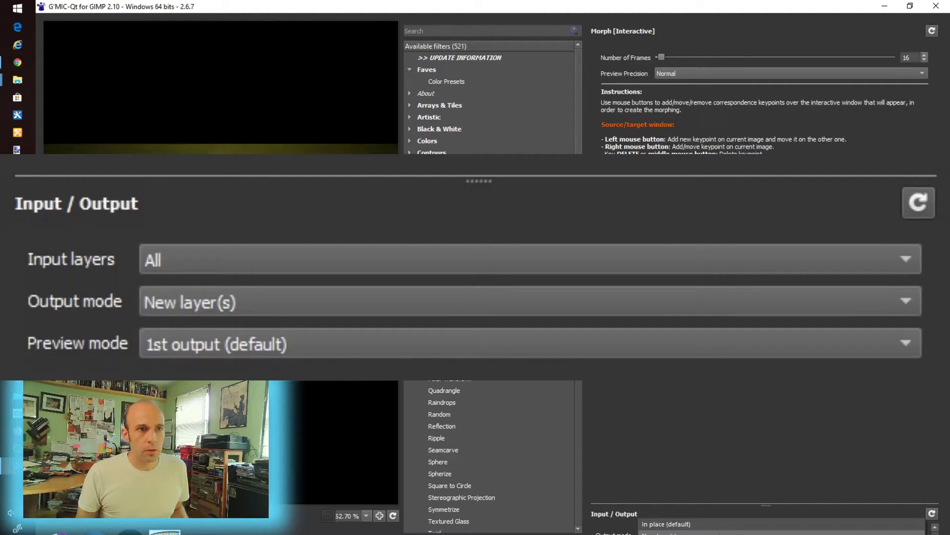
key(Escape)
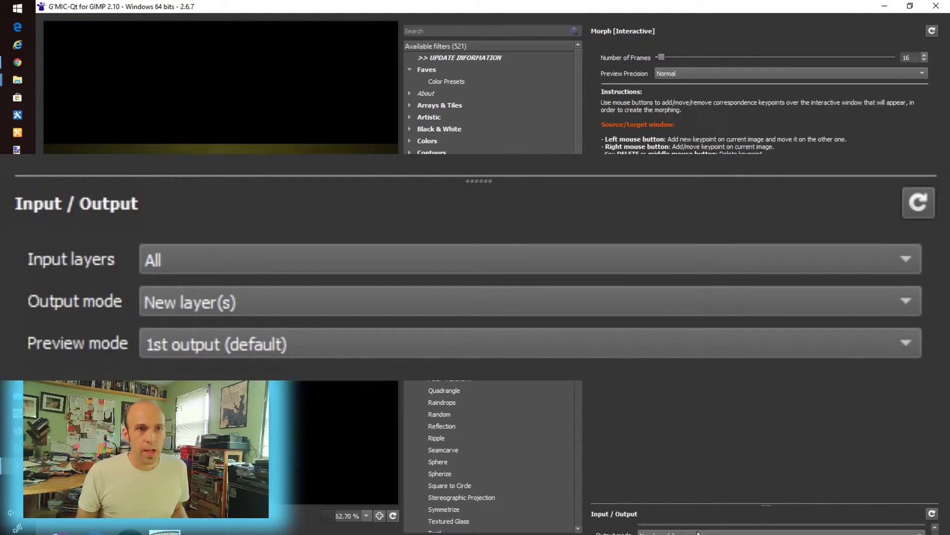
click(782, 532)
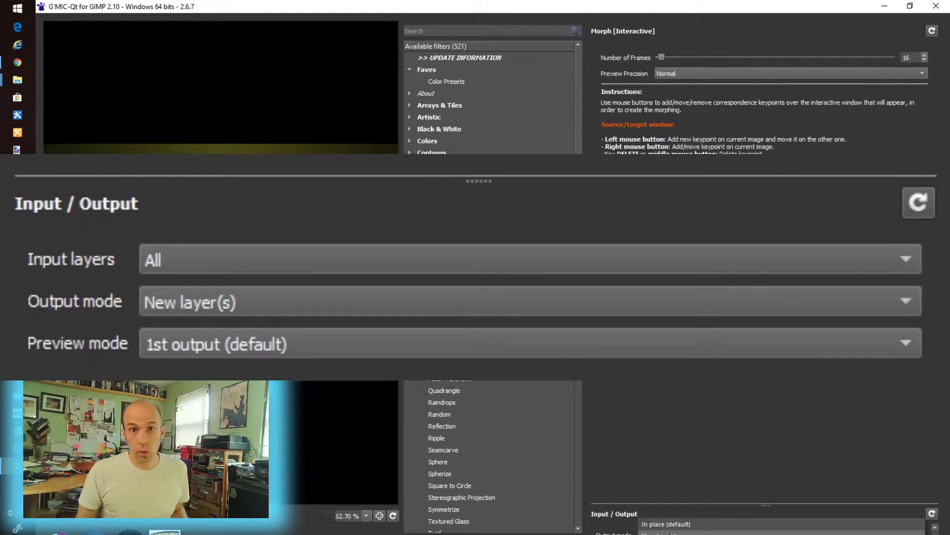
click(726, 472)
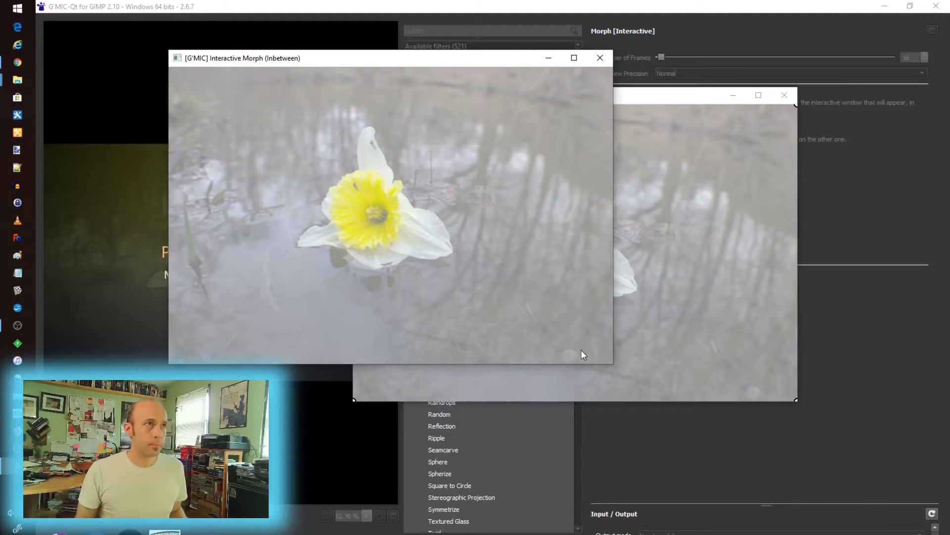
- Arrange the inbetween and source windows, then place keypoints around the daffodil's upper and right petals
drag(456, 63, 347, 63)
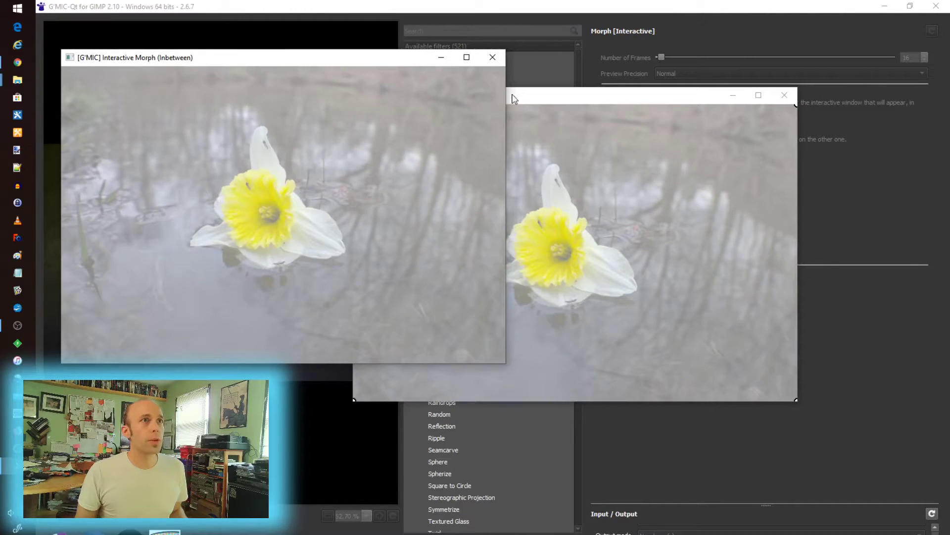
drag(539, 96, 656, 178)
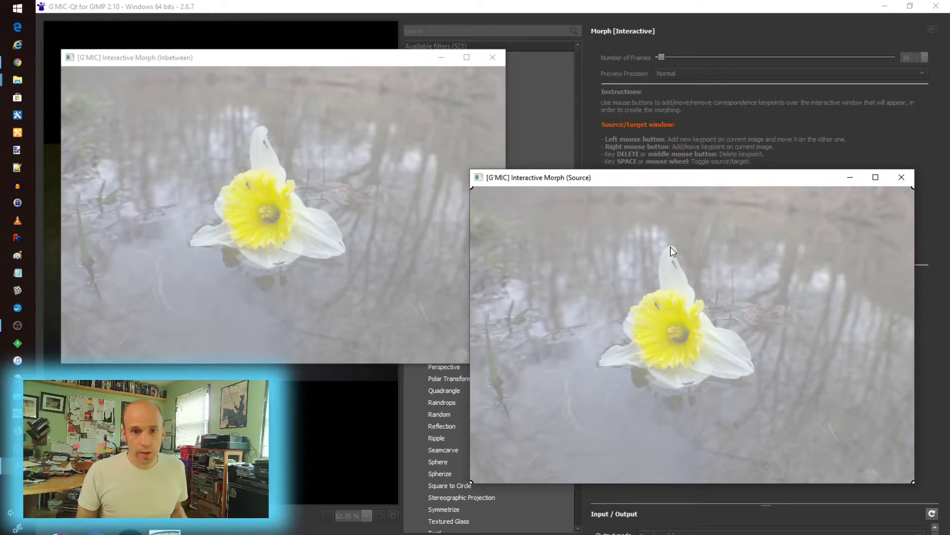
click(660, 289)
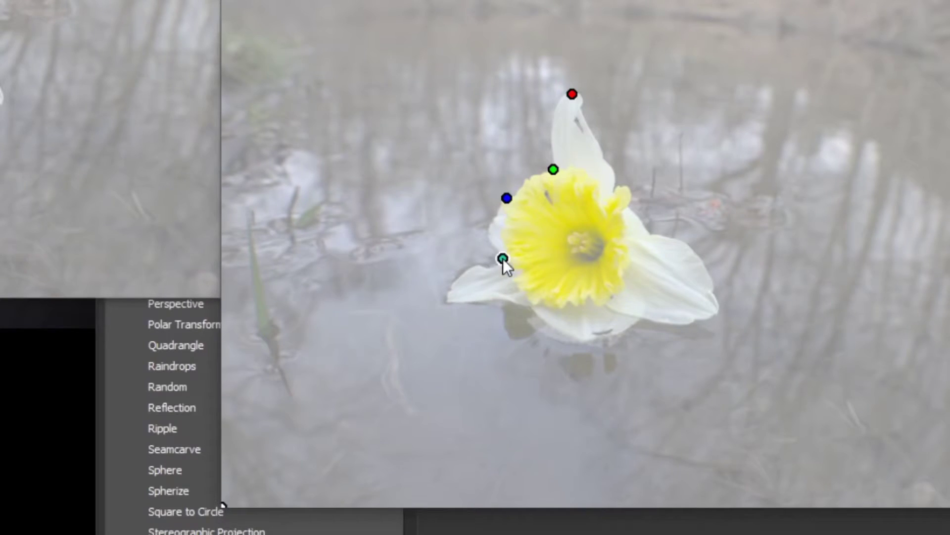
click(533, 307)
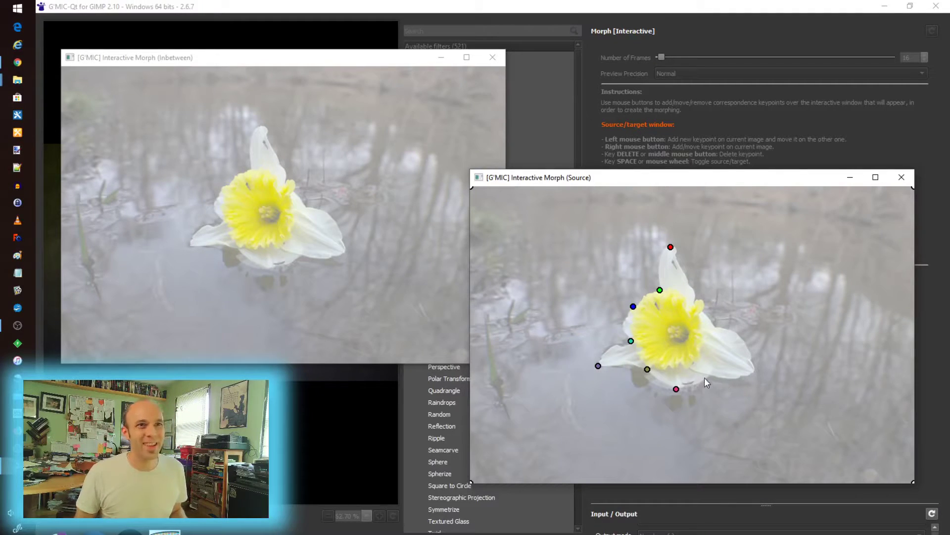
click(752, 370)
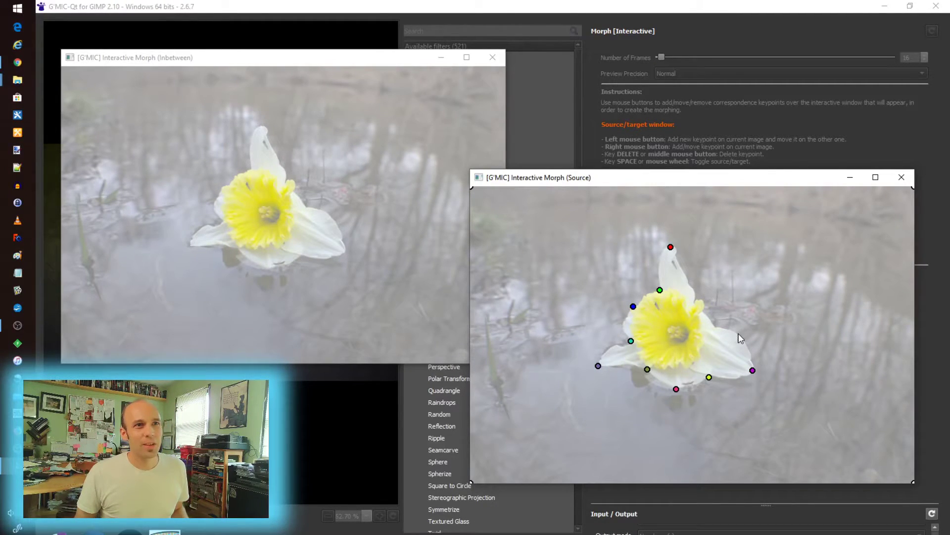
click(738, 333)
click(714, 324)
click(702, 303)
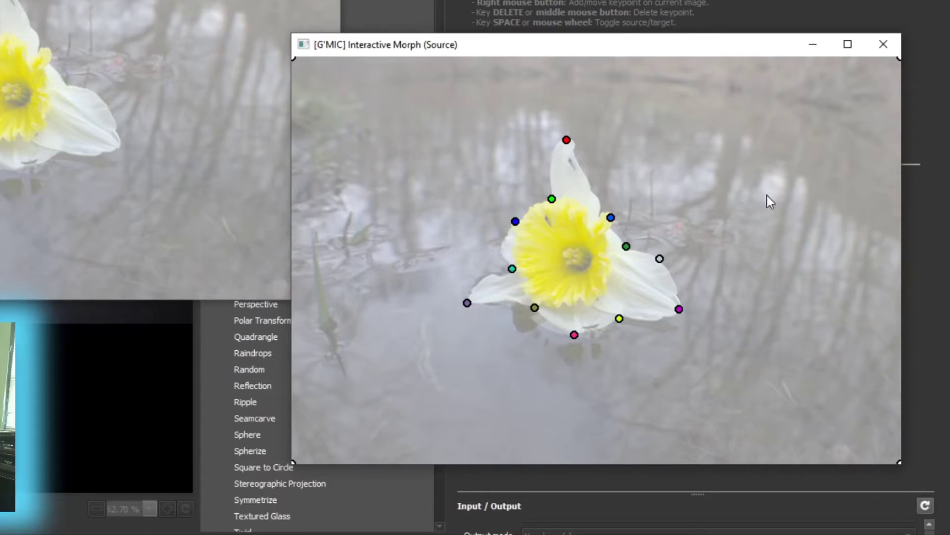
- Move the green, blue, teal and dark-red source keypoints out toward the upper-left and left edges
key(space)
key(space)
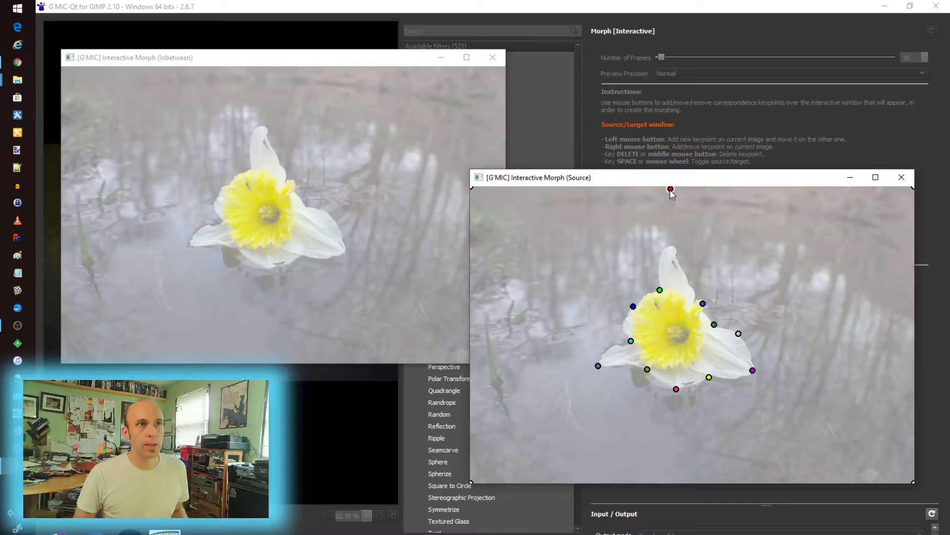
key(space)
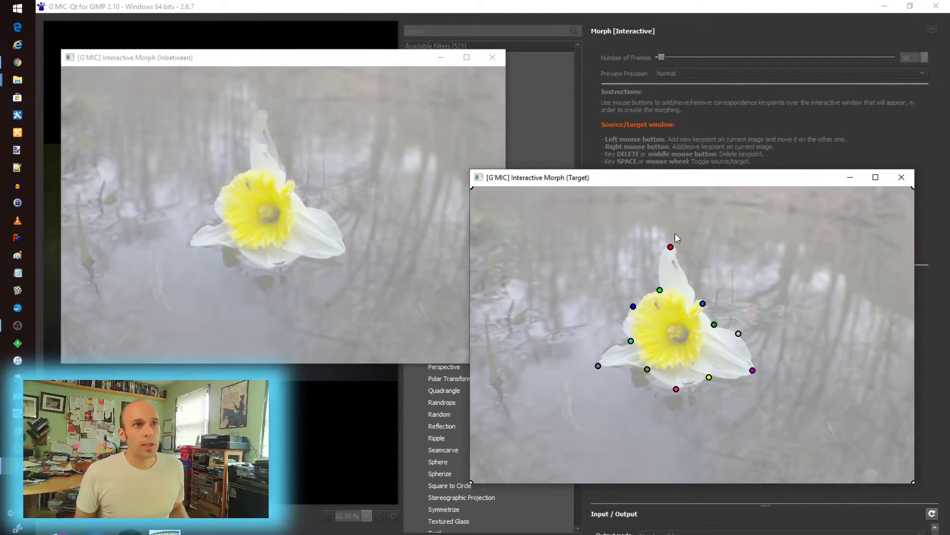
key(space)
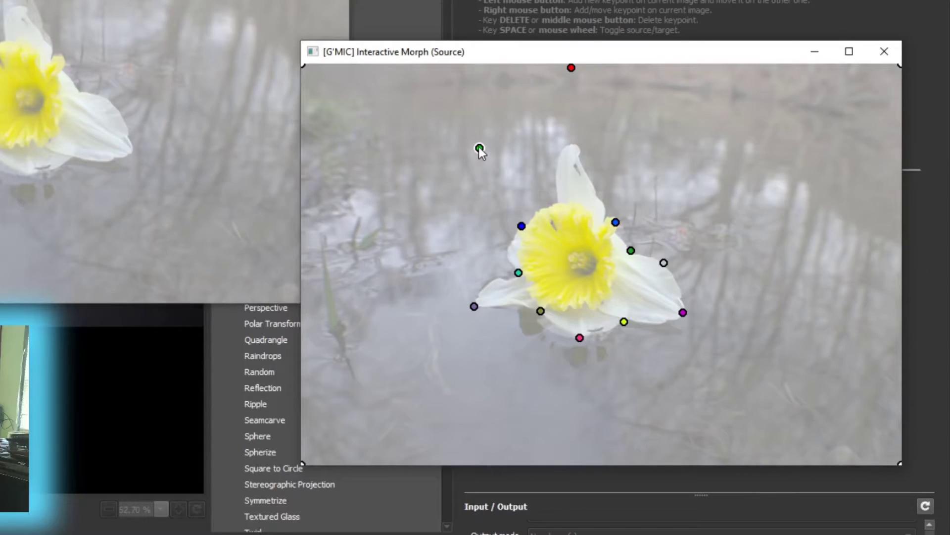
drag(479, 148, 371, 67)
key(space)
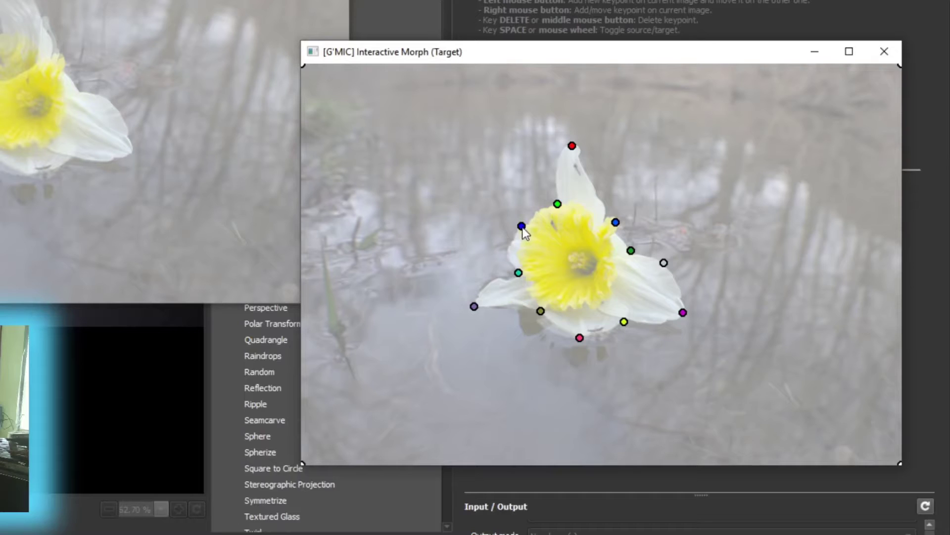
key(space)
drag(523, 227, 308, 190)
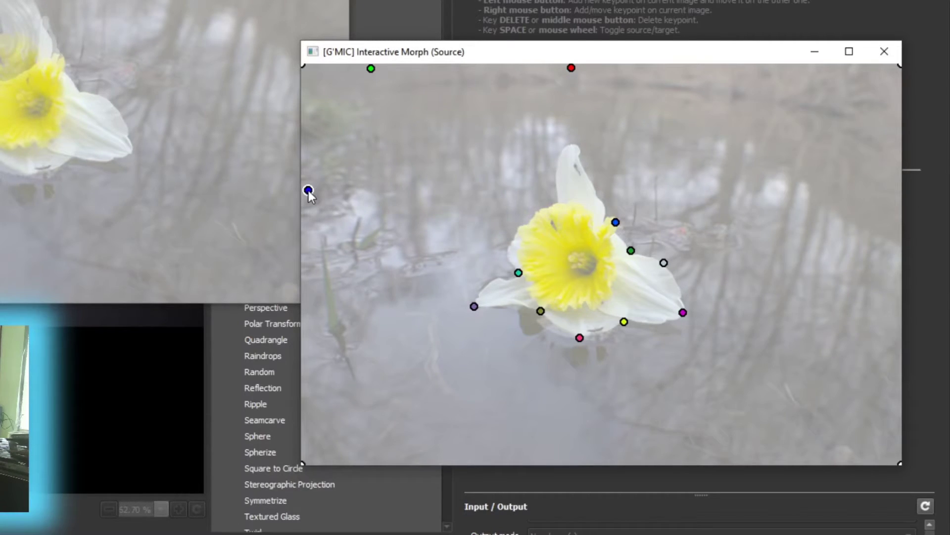
key(space)
key(space)
drag(519, 272, 312, 289)
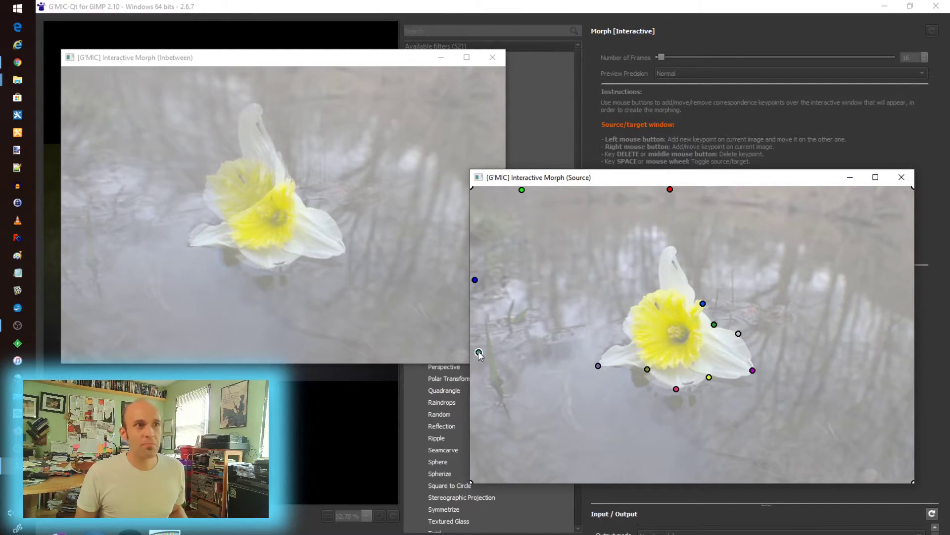
drag(479, 355, 473, 337)
- Drag the olive, pink, yellow and purple source keypoints down to the image's bottom edge
key(space)
key(space)
drag(488, 384, 595, 367)
key(space)
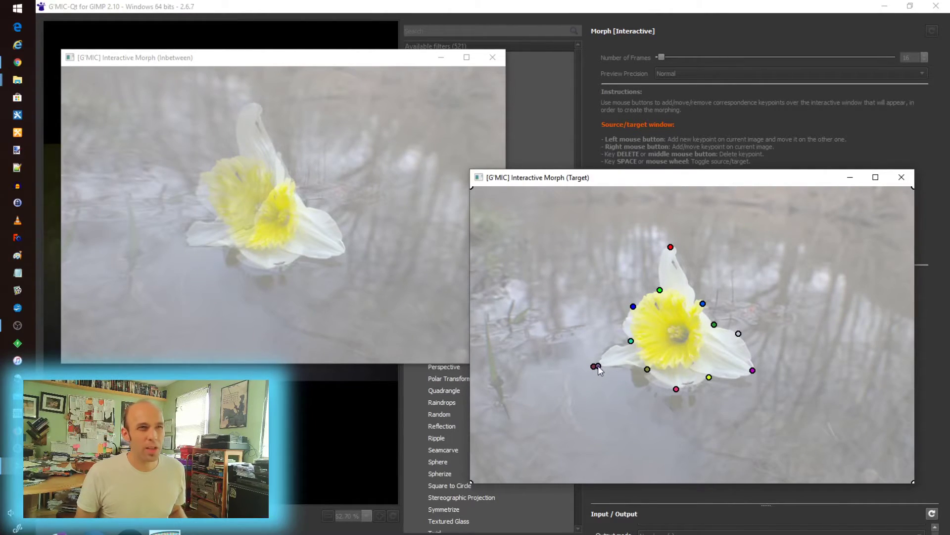
key(space)
key(space)
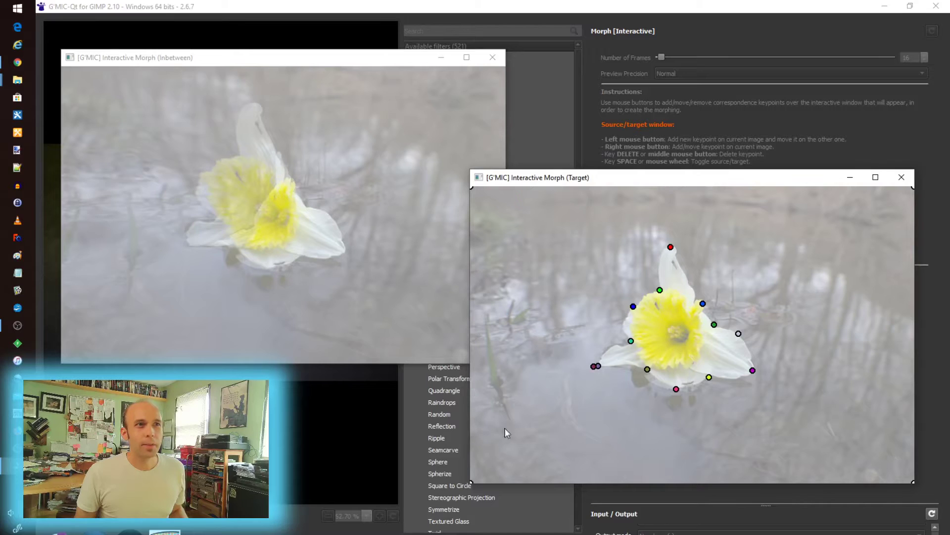
key(space)
drag(648, 370, 492, 482)
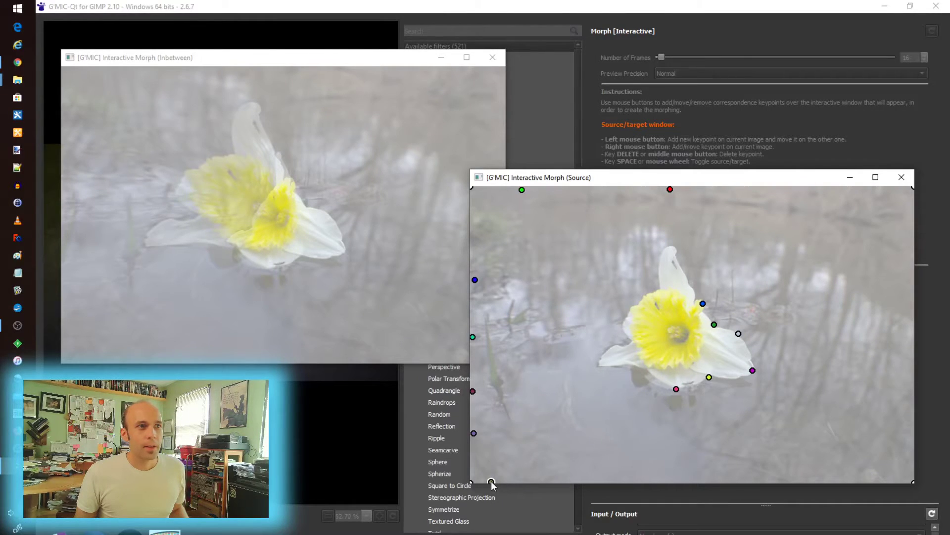
key(space)
key(space)
drag(677, 389, 634, 475)
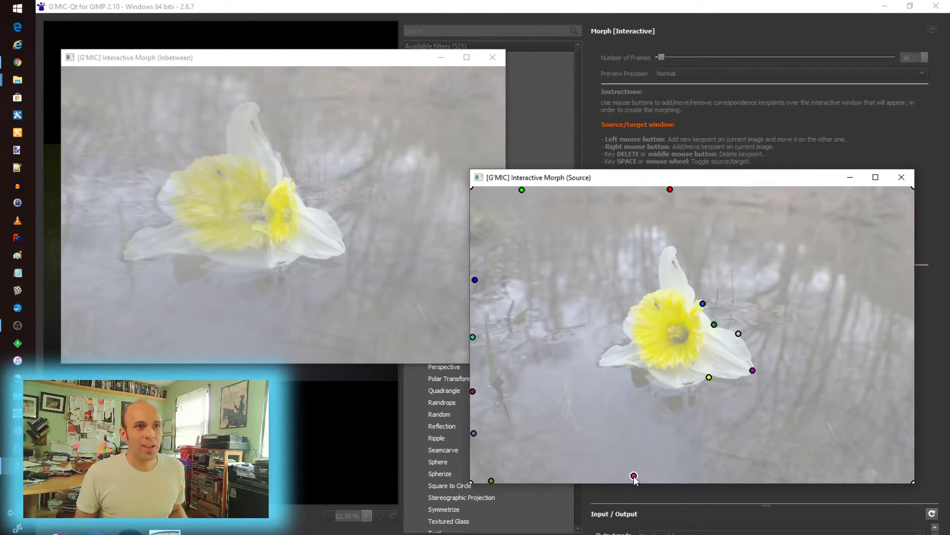
key(space)
key(space)
drag(709, 377, 752, 476)
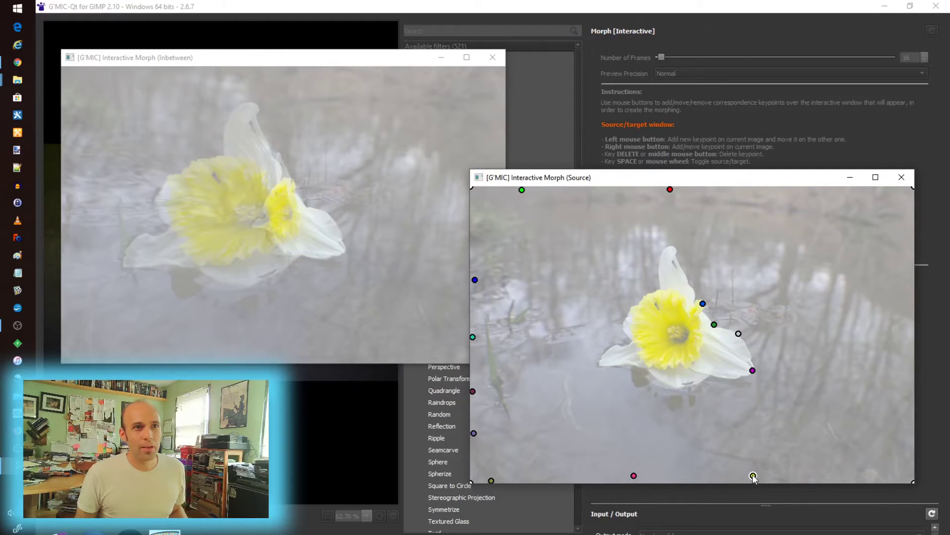
key(space)
key(space)
drag(752, 370, 876, 476)
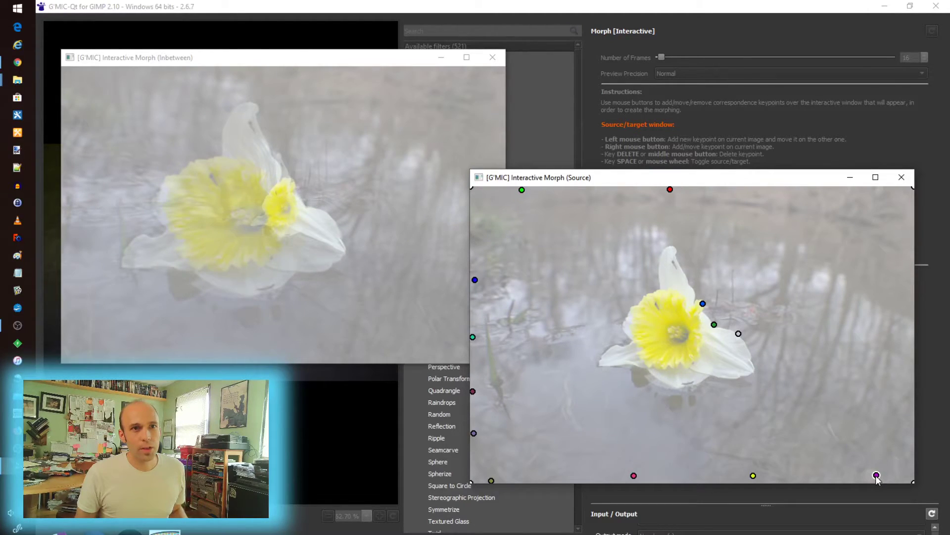
- Move the remaining keypoints to the right edge and top-right corner, then render the morph frames
key(space)
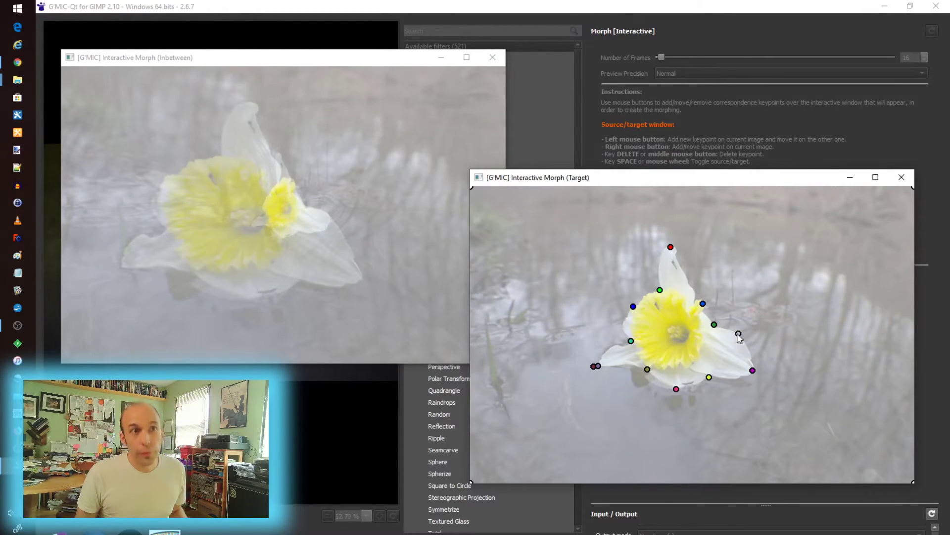
key(space)
drag(738, 335, 910, 382)
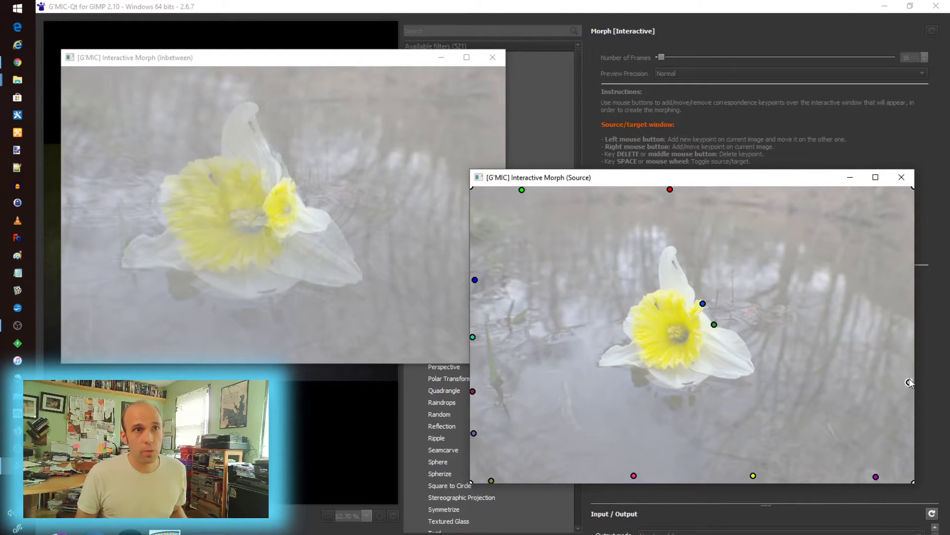
key(space)
key(space)
drag(715, 325, 910, 276)
key(space)
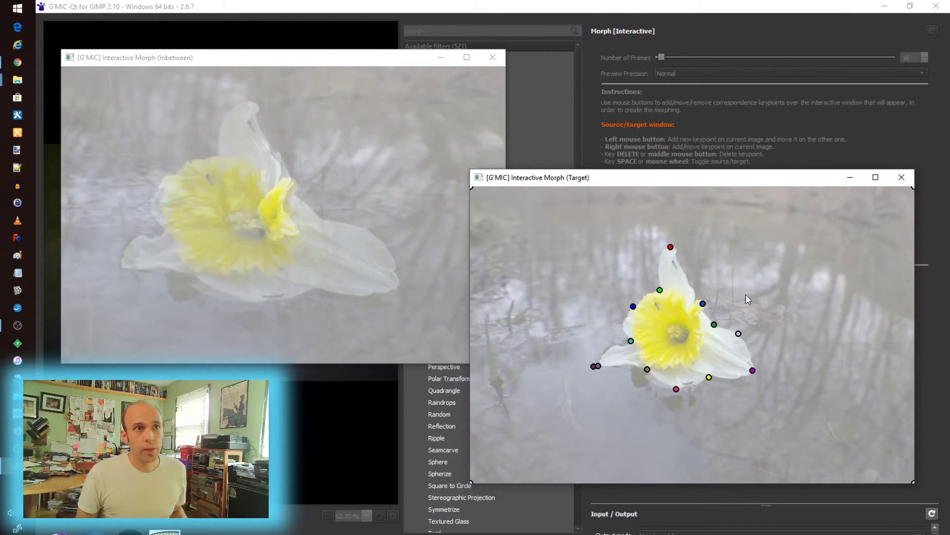
key(space)
drag(723, 297, 897, 196)
key(space)
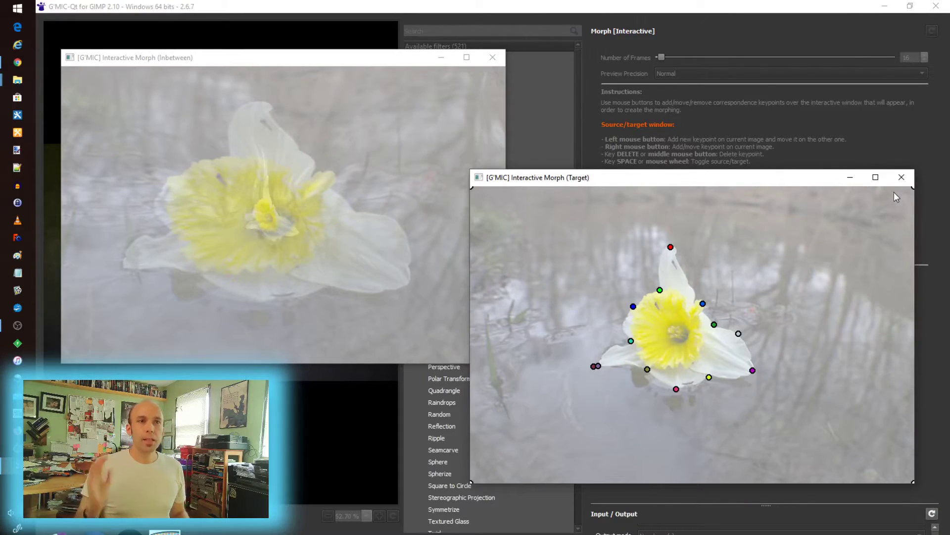
key(Return)
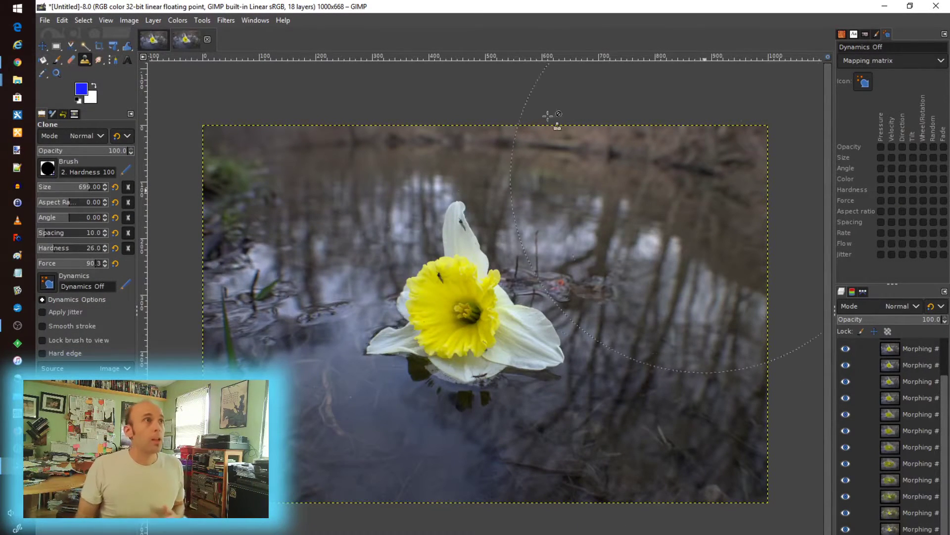
- Open Filters > Animation > Playback, showing frame 1 of the 18-layer morph
click(206, 19)
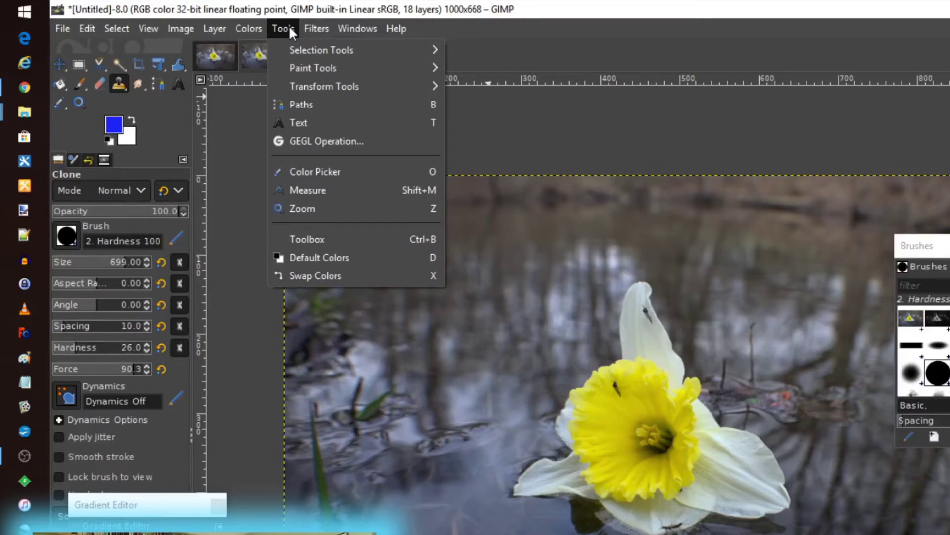
mouse_move(222, 21)
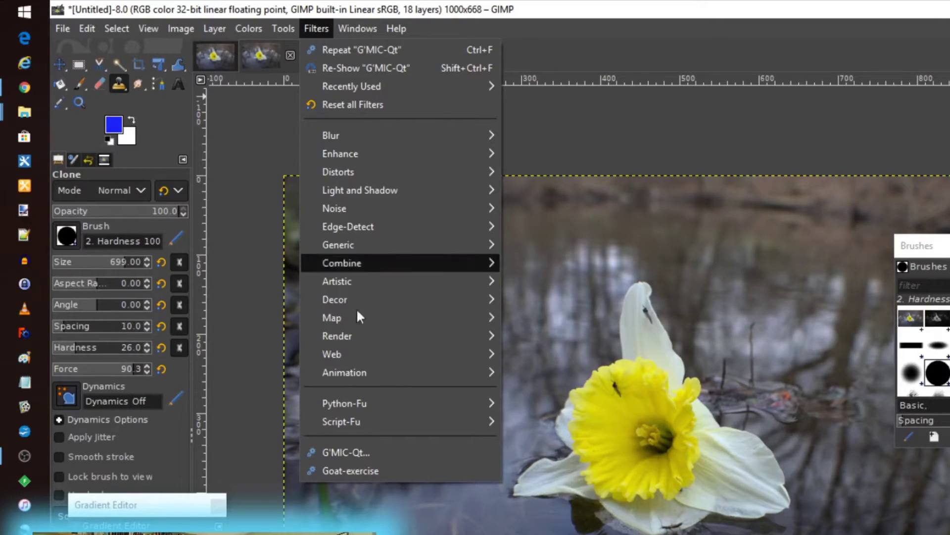
mouse_move(376, 366)
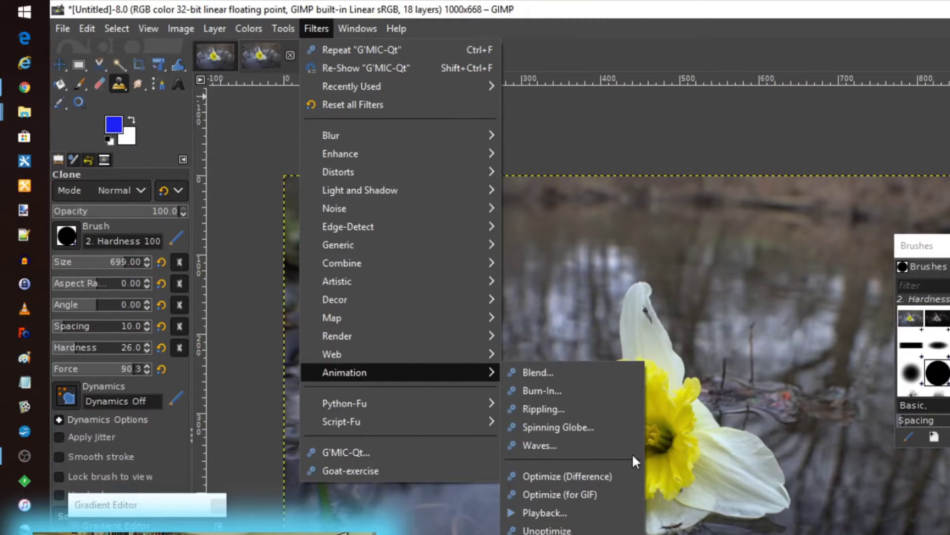
click(591, 511)
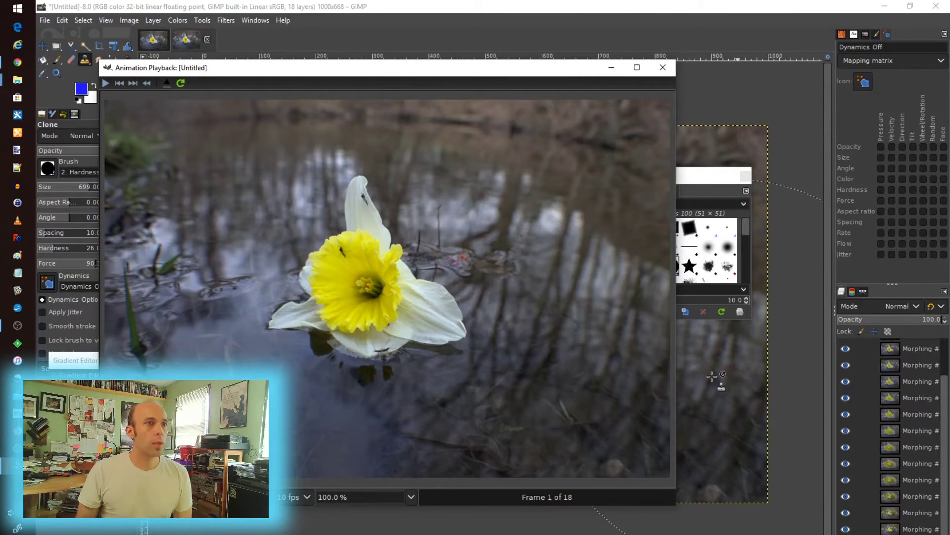
- Start playing the morph animation in the Animation Playback window
click(105, 83)
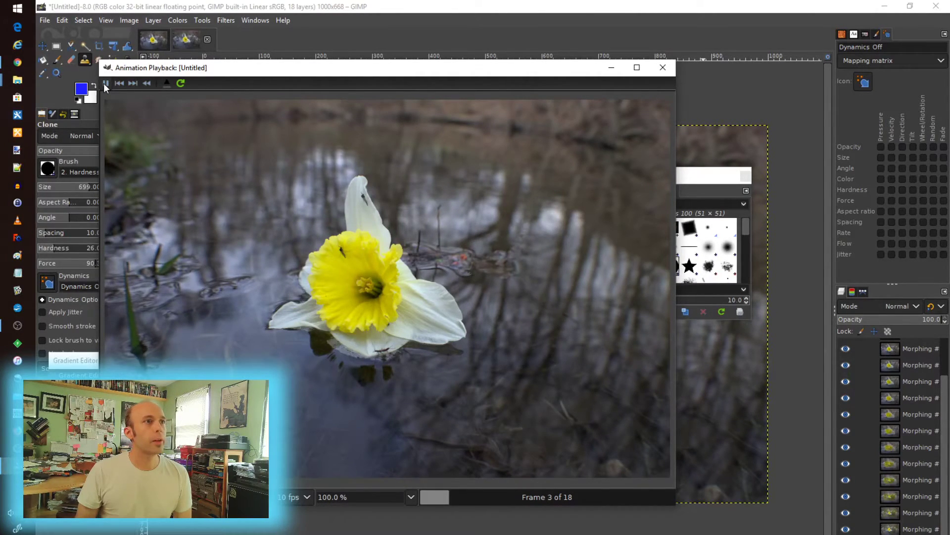